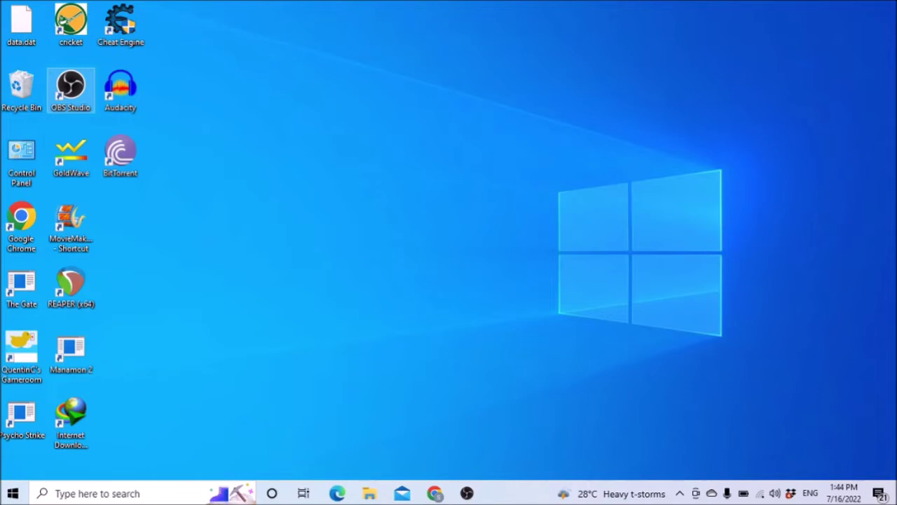
- Switch to Chrome, locate the Download button on the NV Access NVDA download page, and close the browser
{"action": "key", "text": "alt+Tab"}
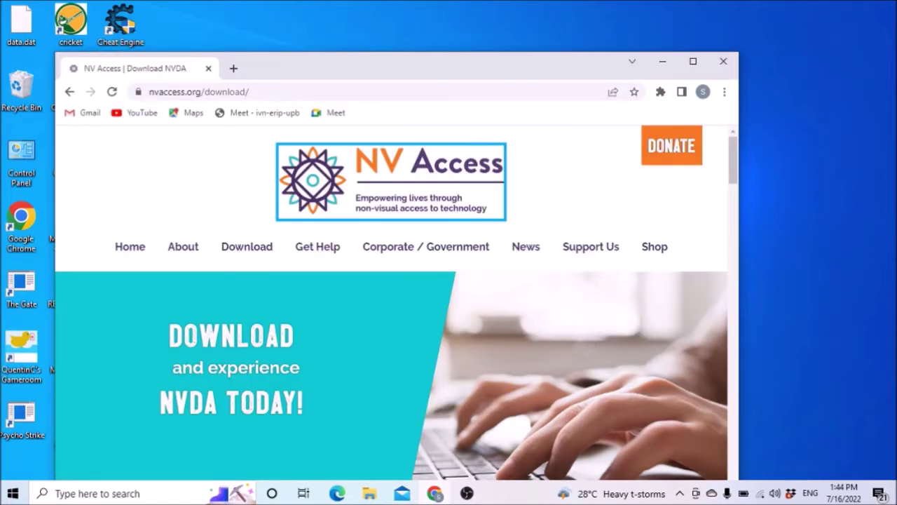
{"action": "key", "text": "super+Up"}
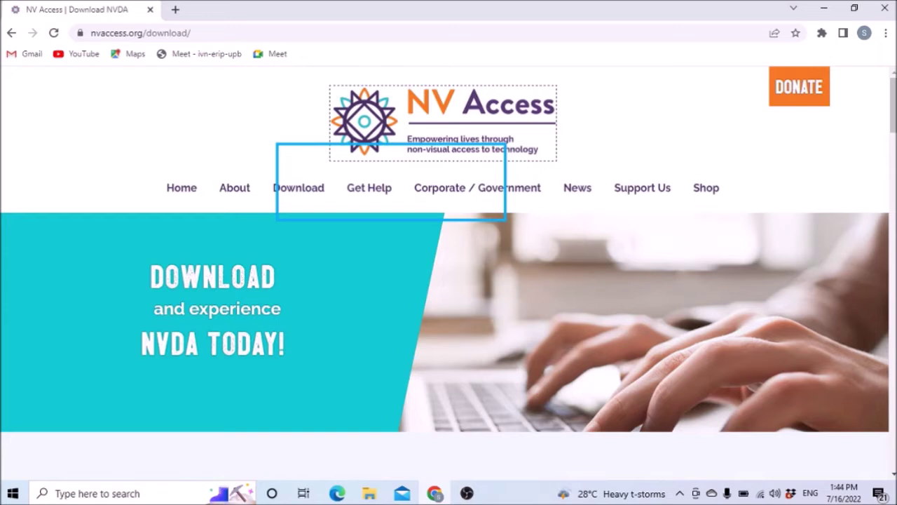
{"action": "key", "text": "d"}
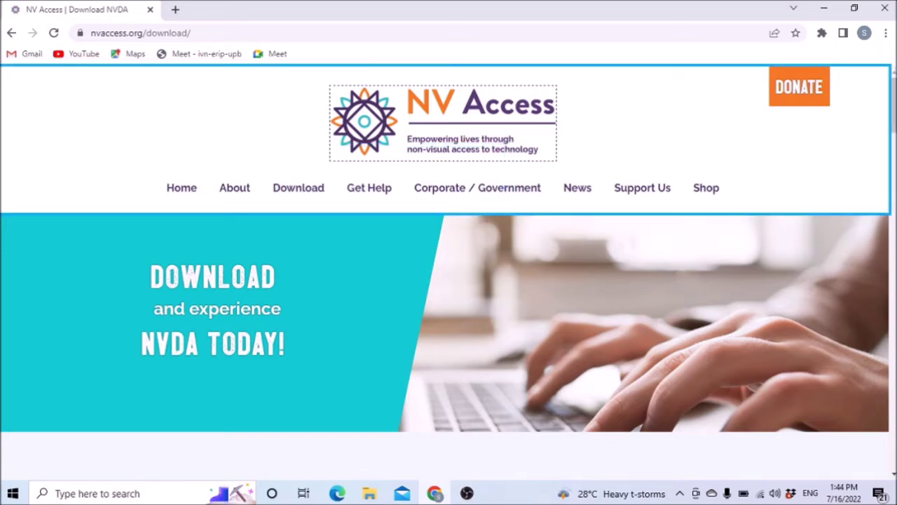
{"action": "key", "text": "b"}
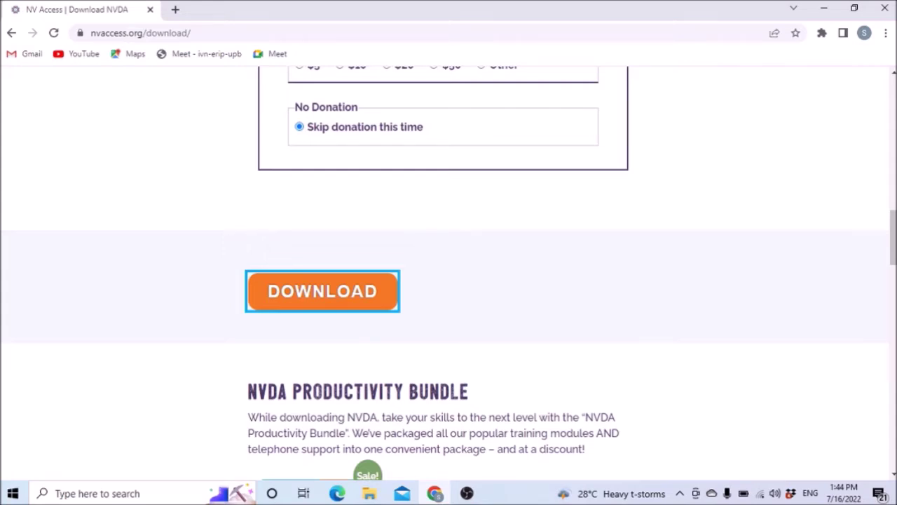
{"action": "key", "text": "alt+F4"}
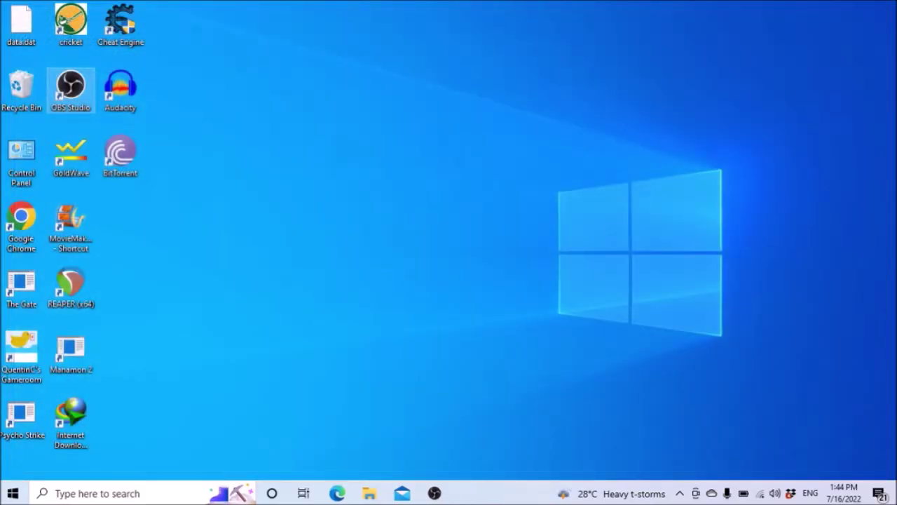
- Switch to the Downloads folder in File Explorer and run the nvda_2022.1.exe installer
{"action": "key", "text": "alt+Tab"}
{"action": "key", "text": "alt+Tab"}
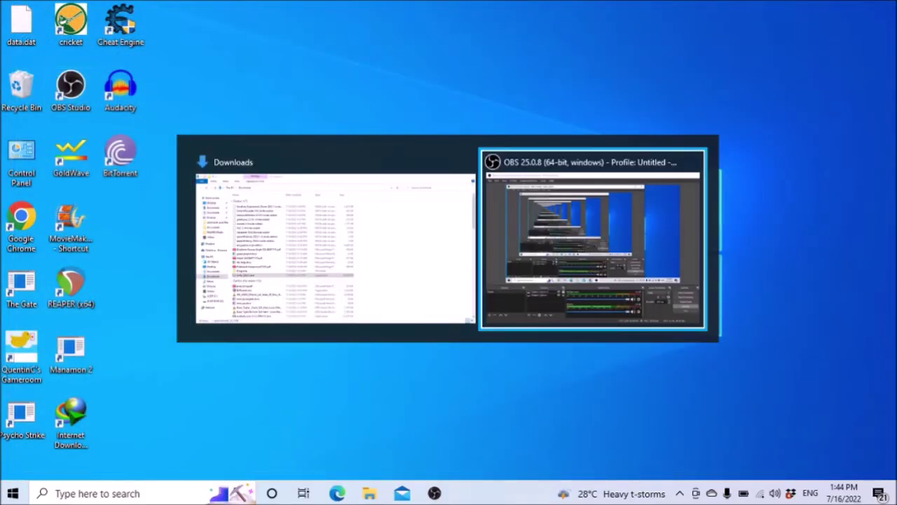
{"action": "key", "text": "alt+Tab"}
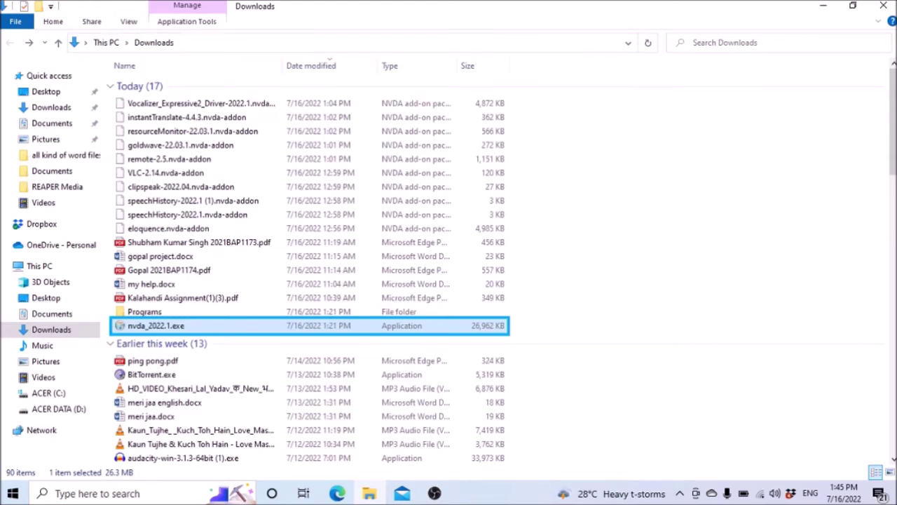
{"action": "key", "text": "Return"}
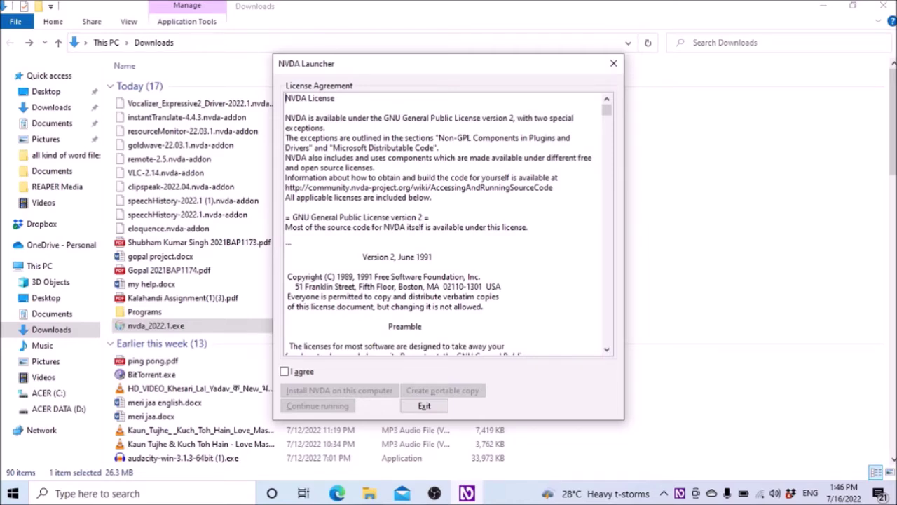
- Agree to the NVDA license and choose to install NVDA on this computer
{"action": "key", "text": "Caps_Lock"}
{"action": "key", "text": "Tab"}
{"action": "key", "text": "space"}
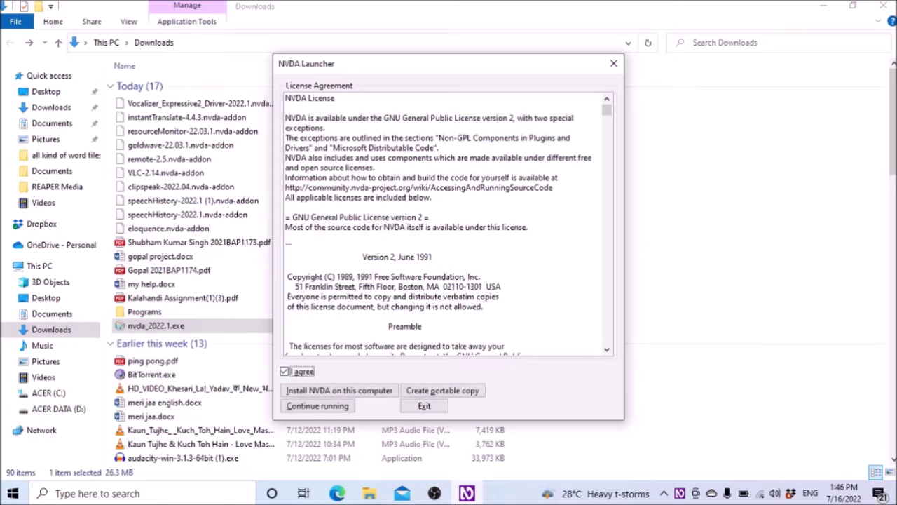
{"action": "key", "text": "Tab"}
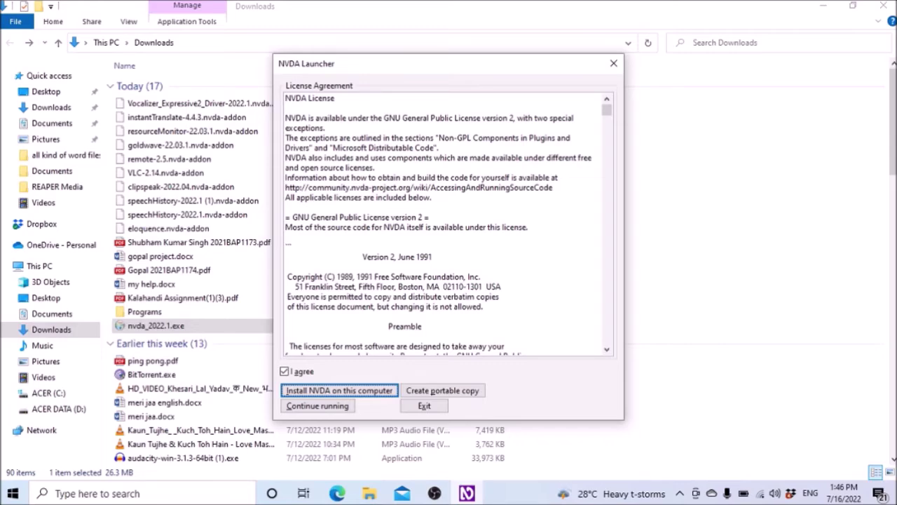
{"action": "key", "text": "Return"}
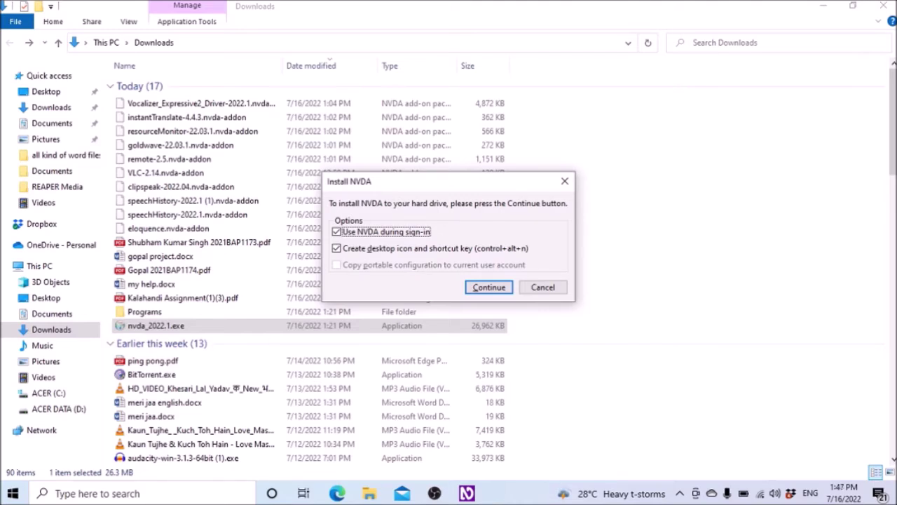
- Install NVDA with sign-in use and the desktop icon with shortcut key enabled, and start the installed copy
{"action": "key", "text": "Tab"}
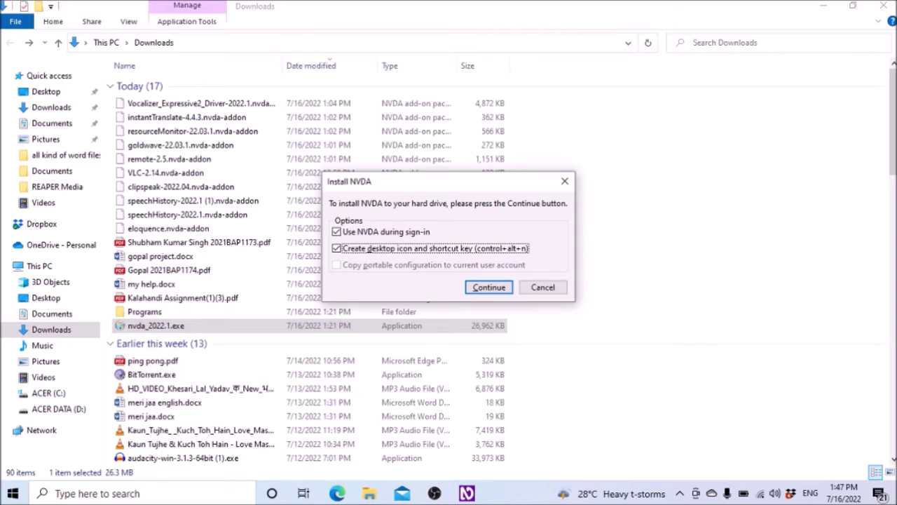
{"action": "key", "text": "Tab"}
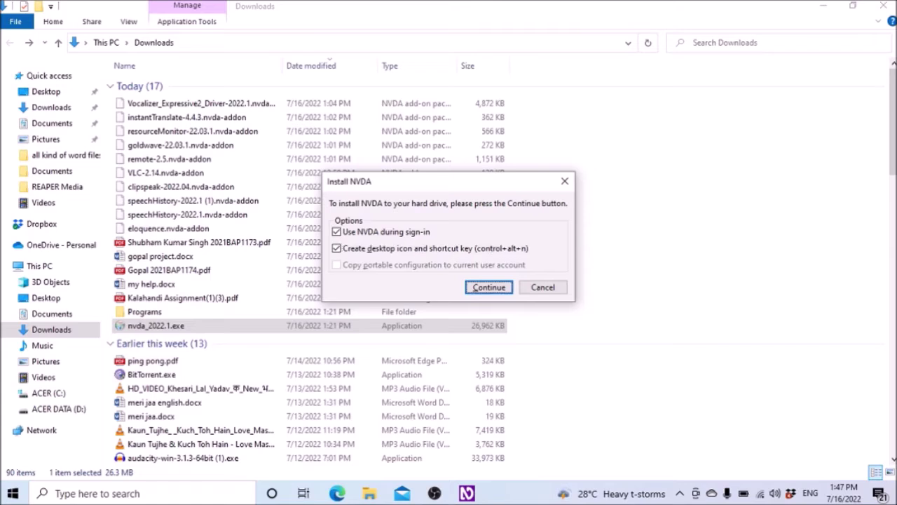
{"action": "key", "text": "Tab"}
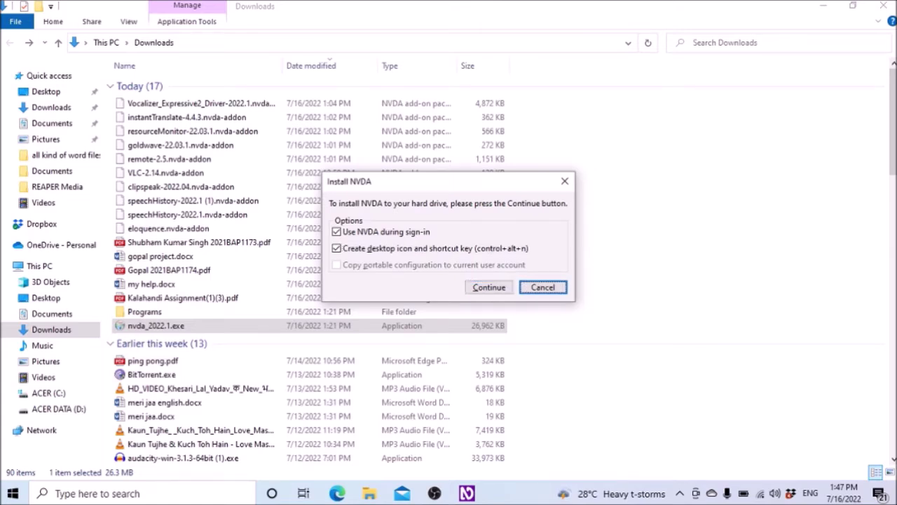
{"action": "key", "text": "Tab"}
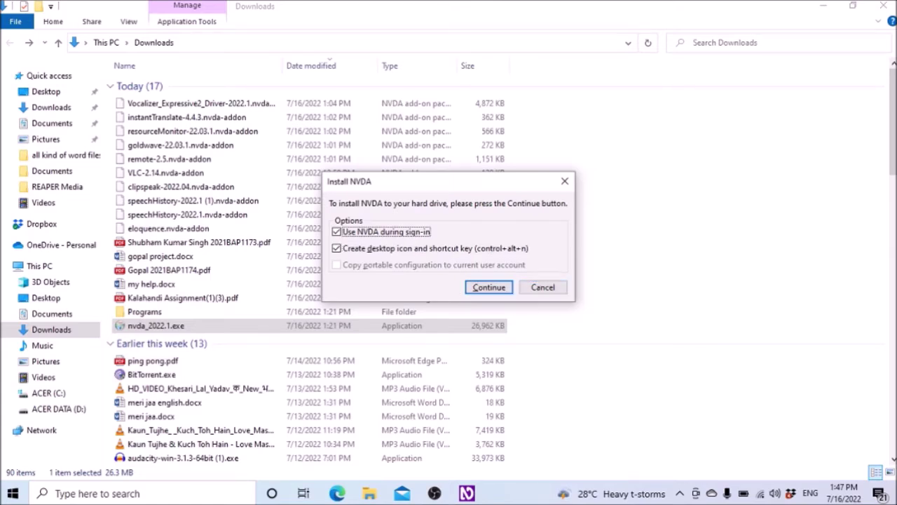
{"action": "key", "text": "Tab"}
{"action": "key", "text": "Tab"}
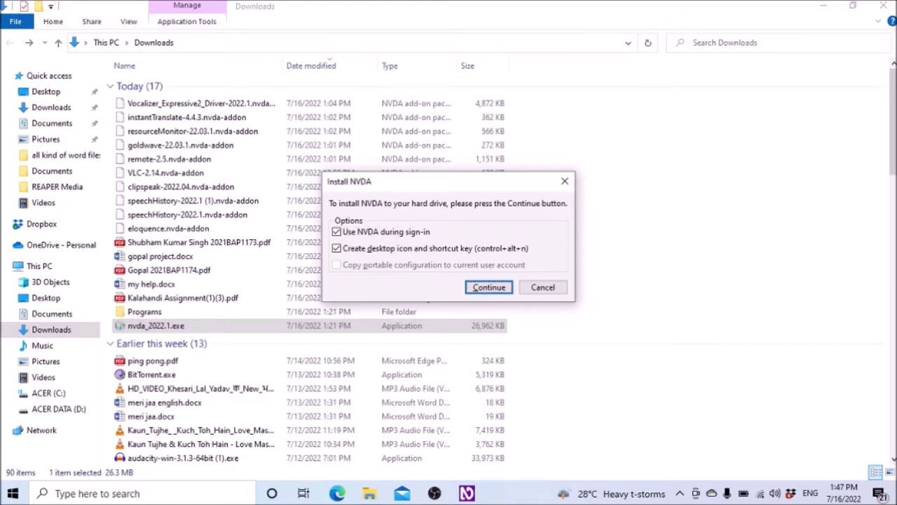
{"action": "key", "text": "Return"}
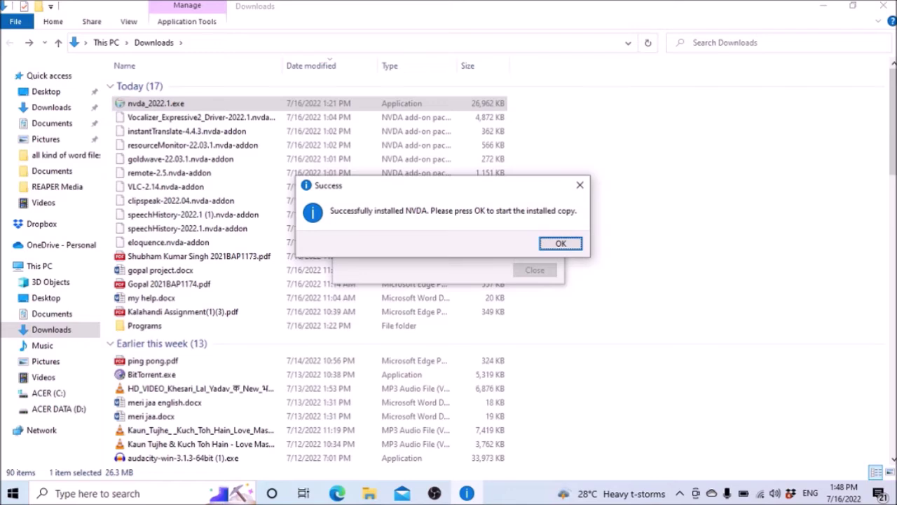
{"action": "key", "text": "Return"}
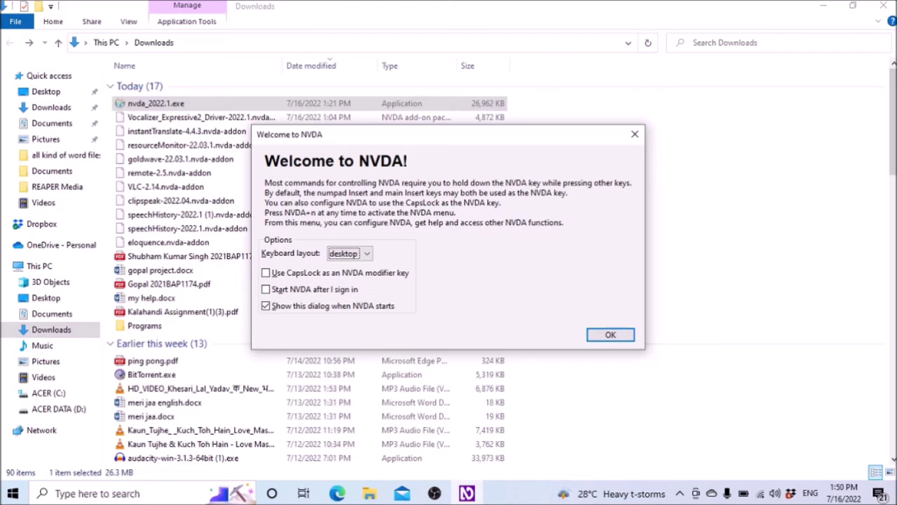
- Keep the desktop keyboard layout, set NVDA to start after sign-in, disable showing the welcome dialog at startup, and accept the options
{"action": "key", "text": "shift+Tab"}
{"action": "key", "text": "Tab"}
{"action": "key", "text": "Down"}
{"action": "key", "text": "Up"}
{"action": "key", "text": "Tab"}
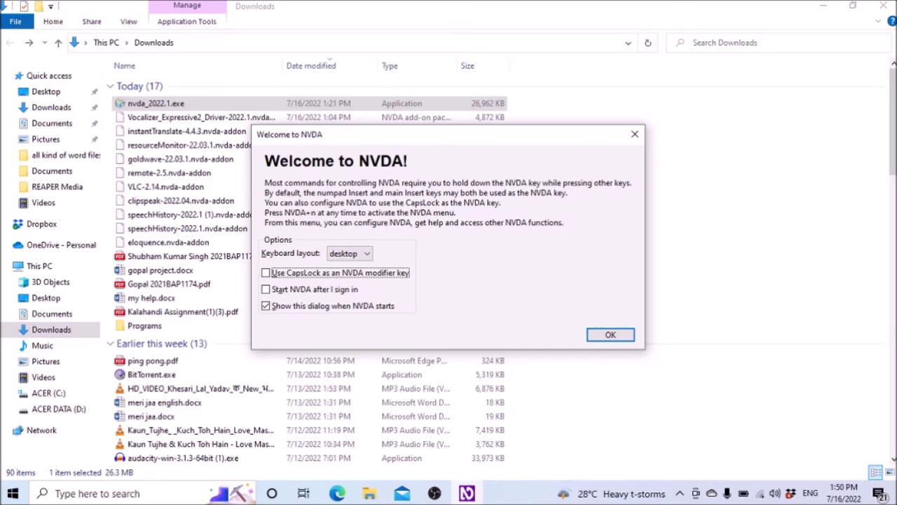
{"action": "key", "text": "Tab"}
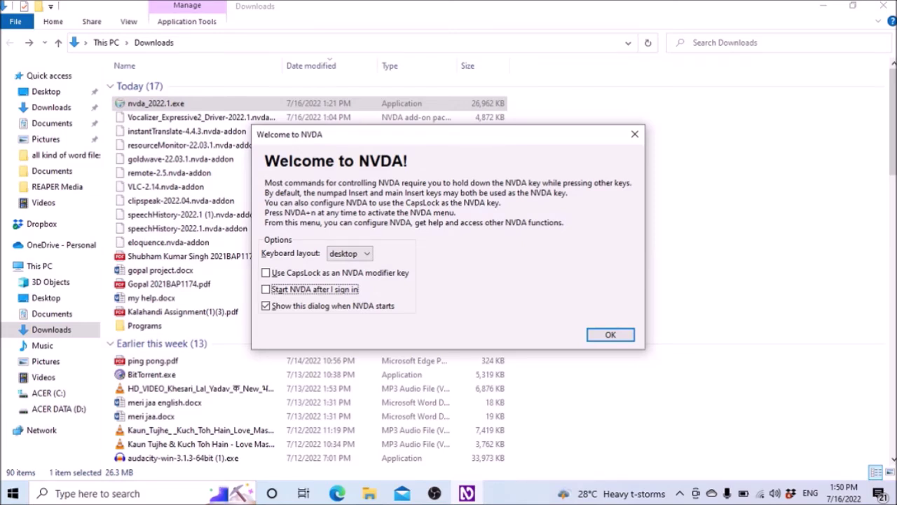
{"action": "key", "text": "space"}
{"action": "key", "text": "Tab"}
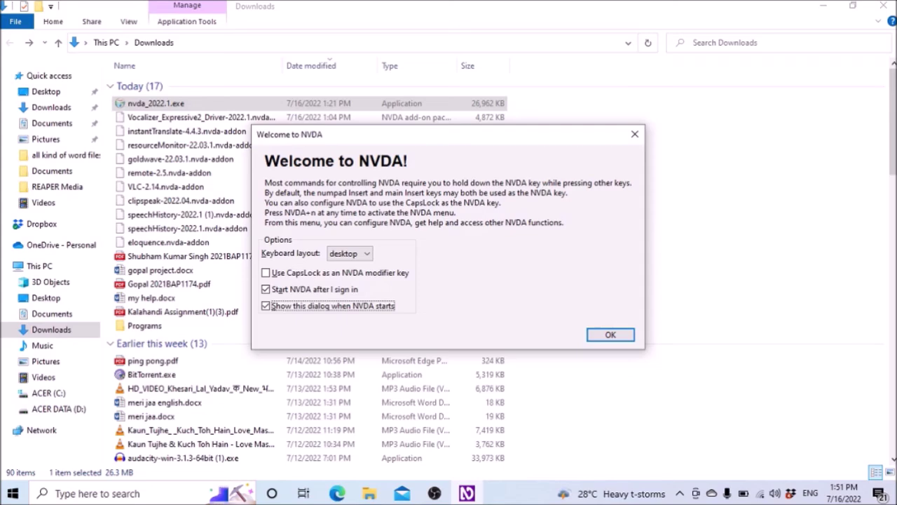
{"action": "key", "text": "space"}
{"action": "key", "text": "Tab"}
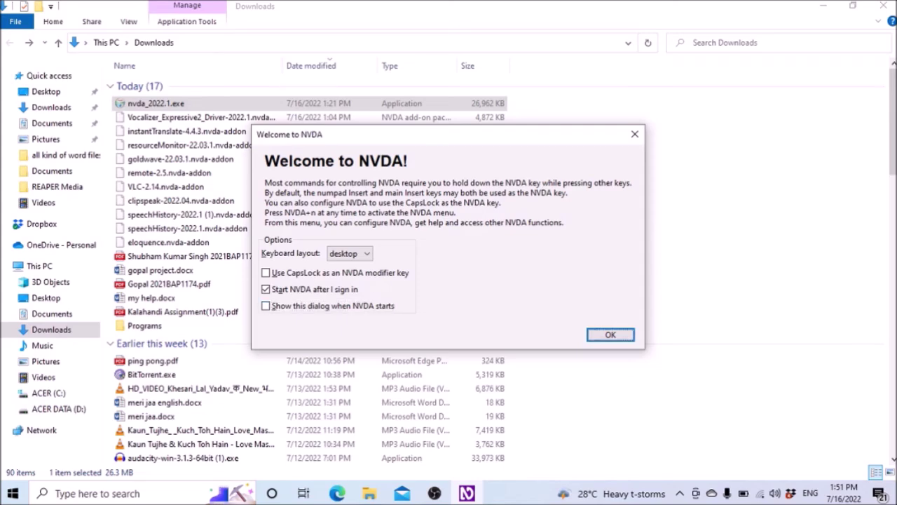
{"action": "key", "text": "Return"}
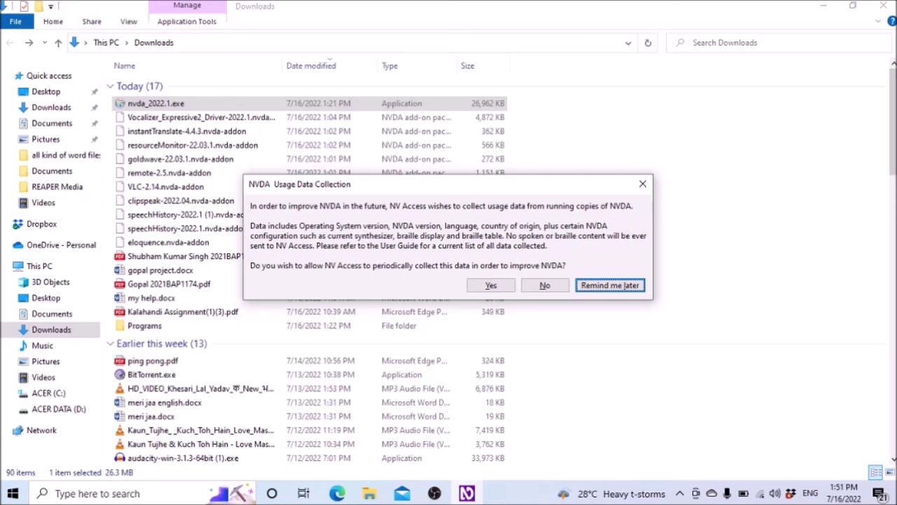
- Decline NV Access's request to collect NVDA usage data
{"action": "key", "text": "Tab"}
{"action": "key", "text": "Tab"}
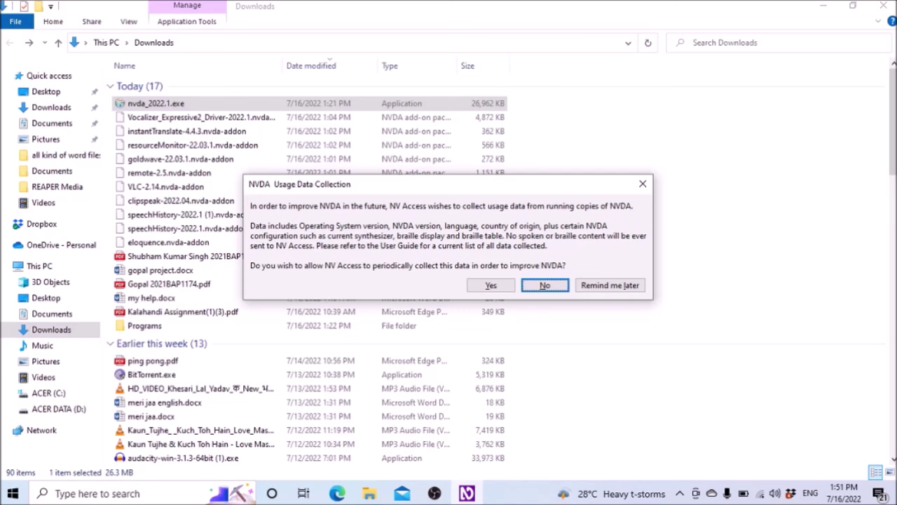
{"action": "key", "text": "Return"}
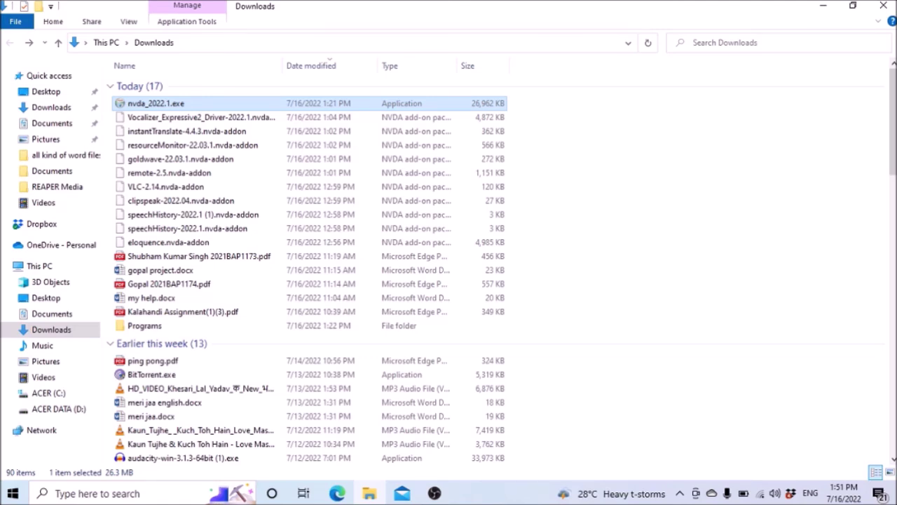
- Show the Windows desktop and select the NVDA shortcut
{"action": "key", "text": "alt+Tab"}
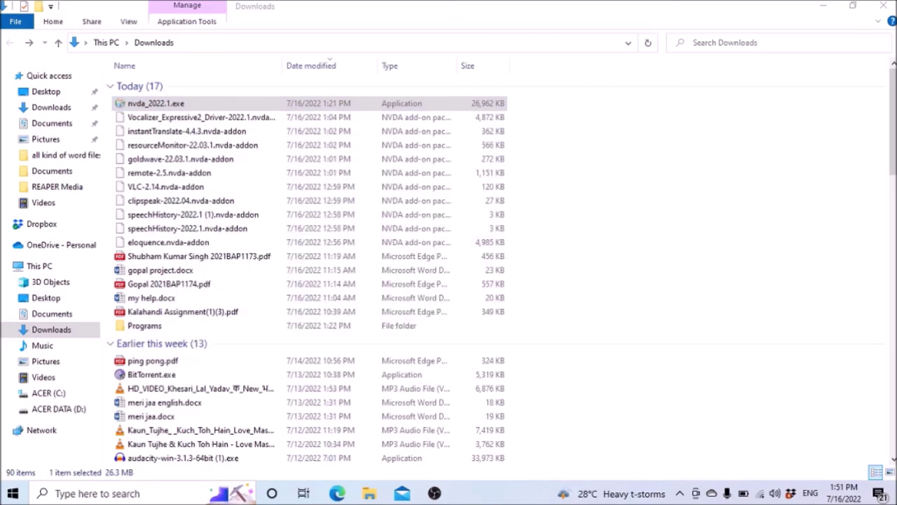
{"action": "key", "text": "super+d"}
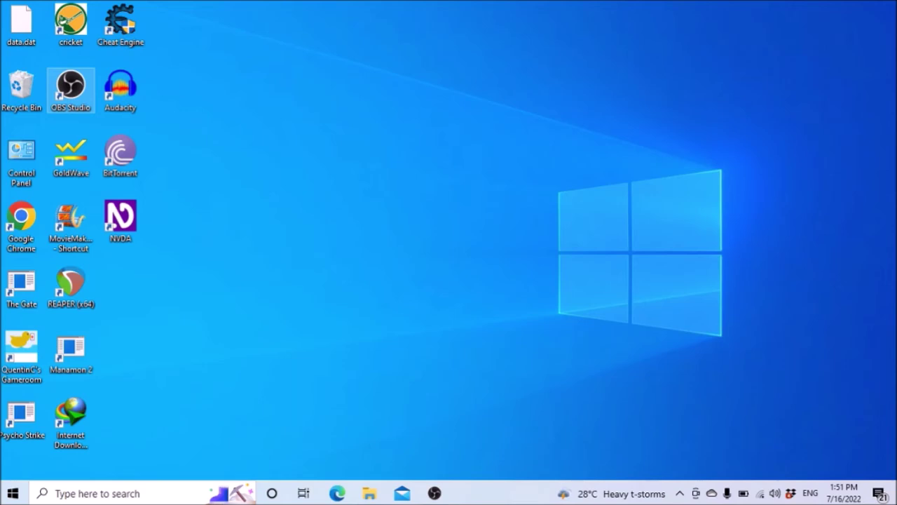
{"action": "key", "text": "n"}
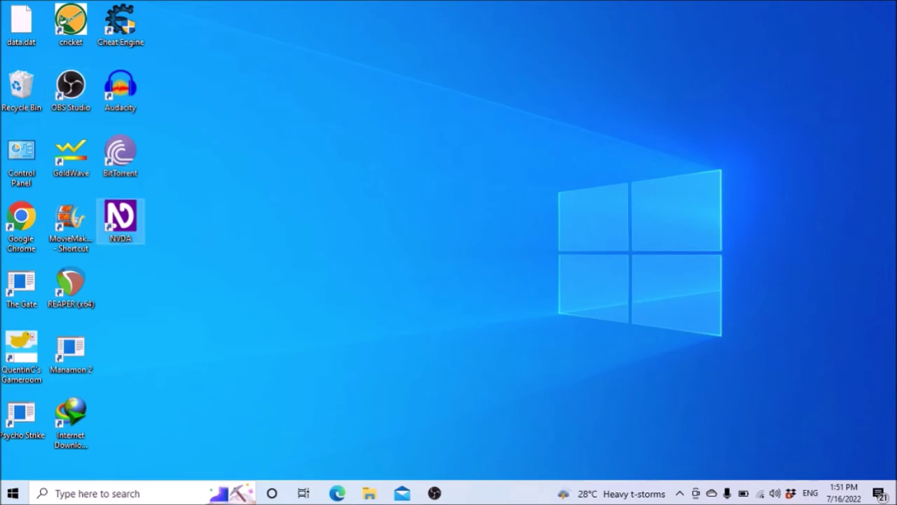